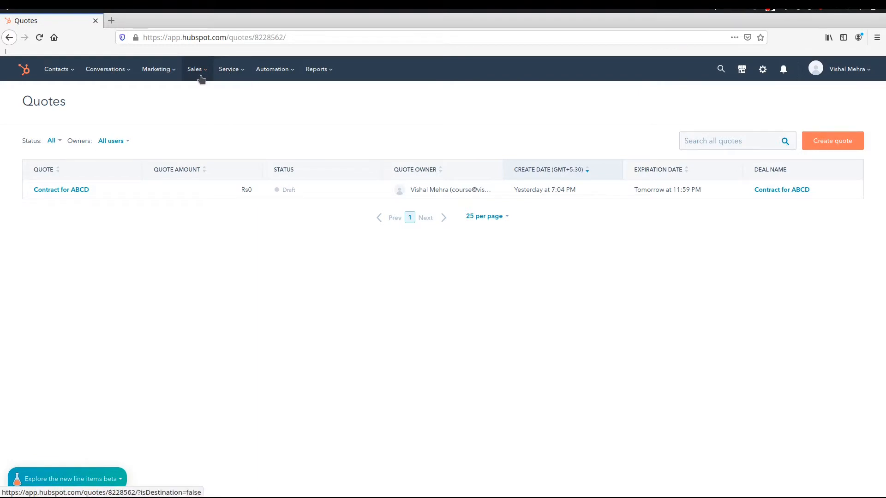
{"action": "left_click", "coordinate": [201, 79]}
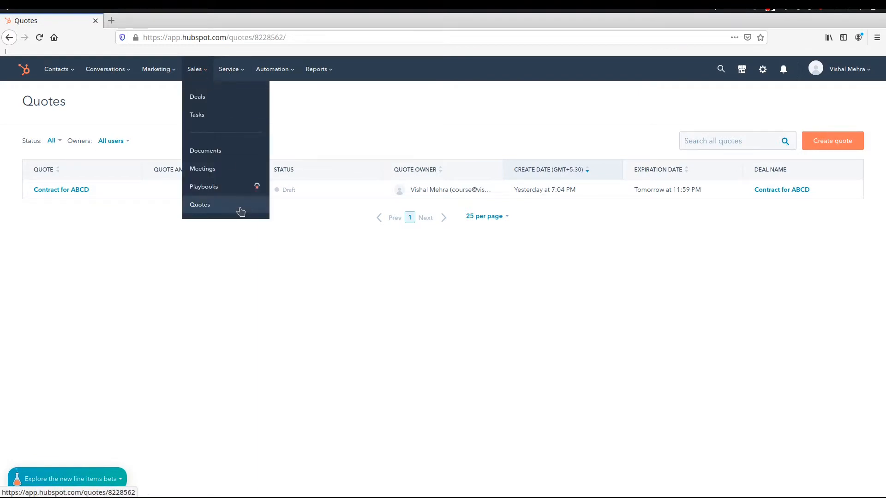
{"action": "left_click", "coordinate": [355, 109]}
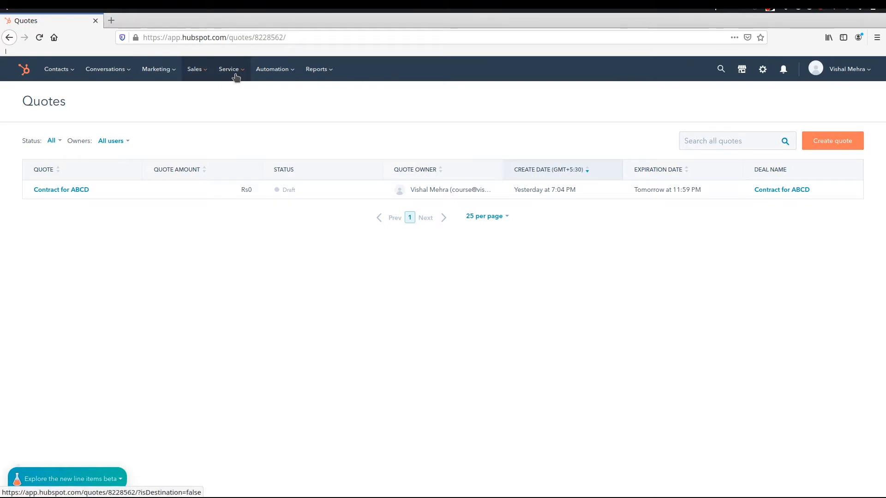
{"action": "left_click", "coordinate": [233, 73]}
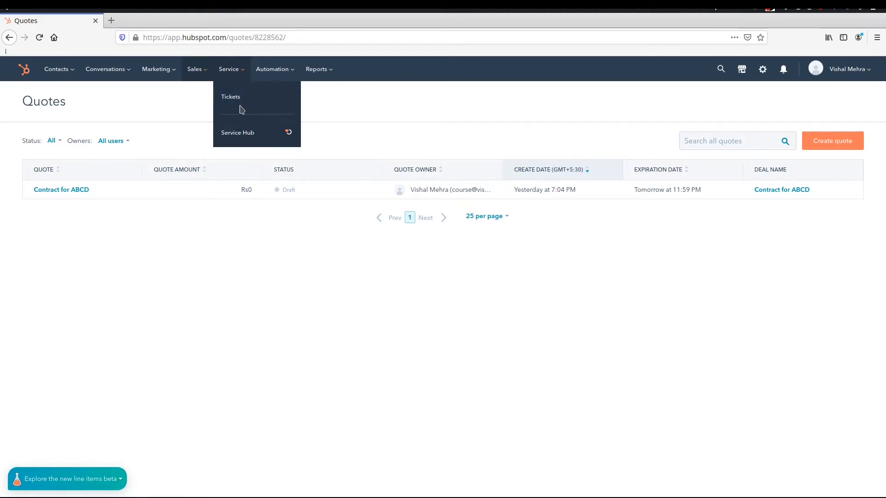
{"action": "left_click", "coordinate": [283, 78]}
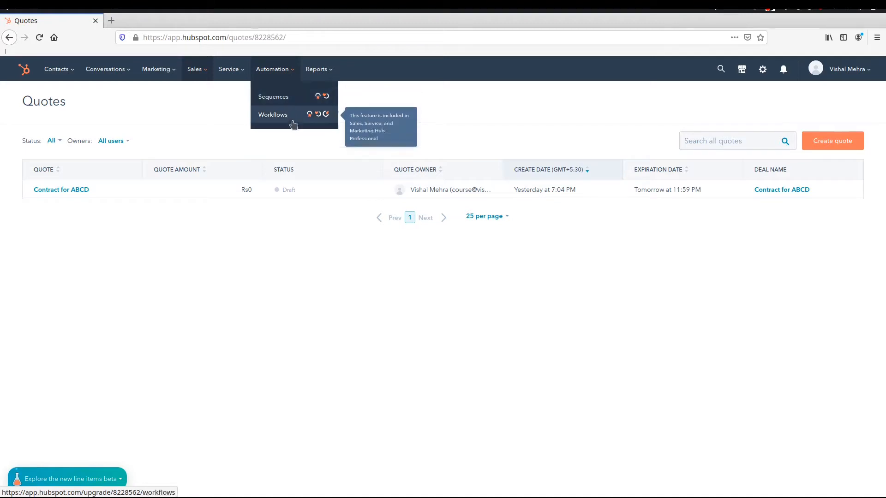
{"action": "left_click", "coordinate": [317, 69]}
- Open the service tickets board and go from its pipeline selector to the ticket pipeline settings
{"action": "left_click", "coordinate": [233, 72]}
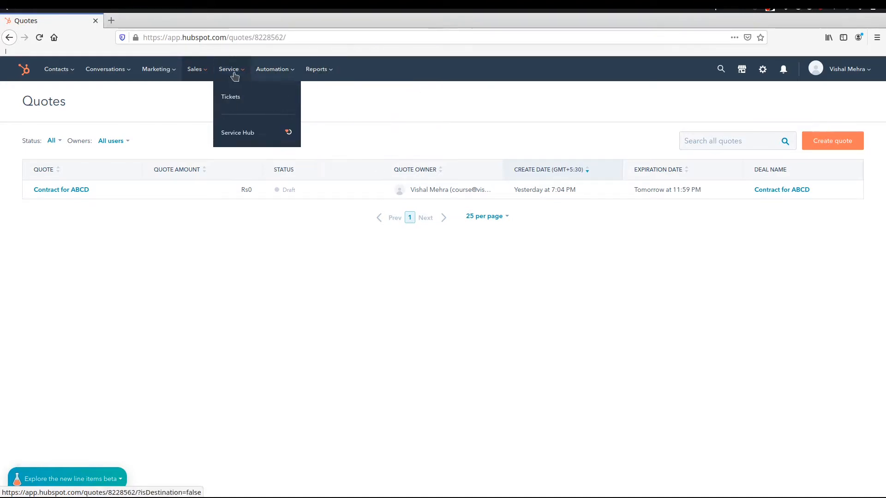
{"action": "left_click", "coordinate": [244, 97]}
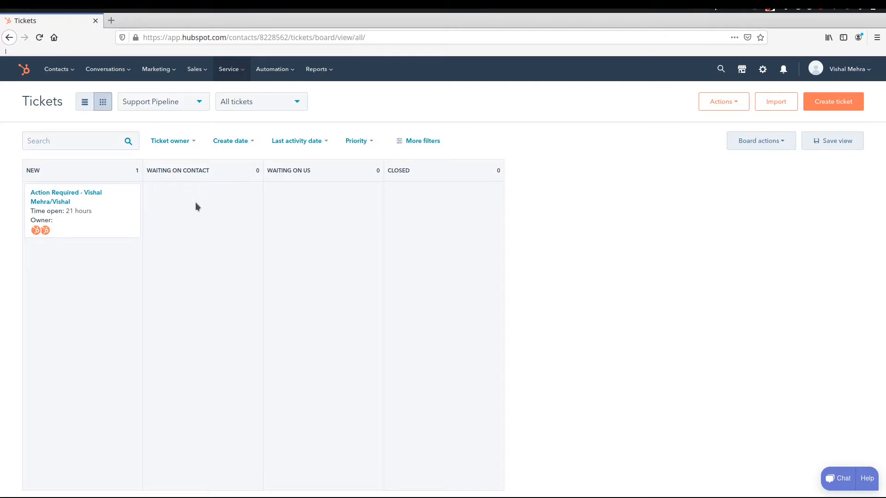
{"action": "left_click", "coordinate": [174, 108]}
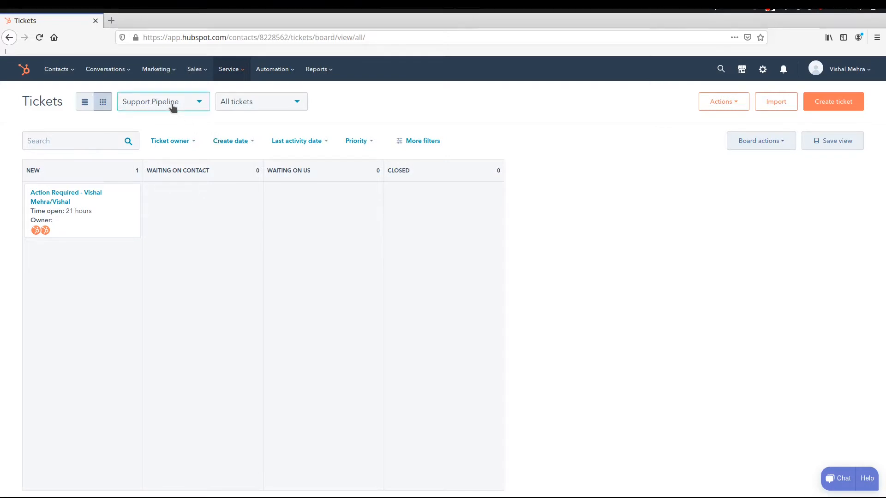
{"action": "left_click", "coordinate": [154, 173]}
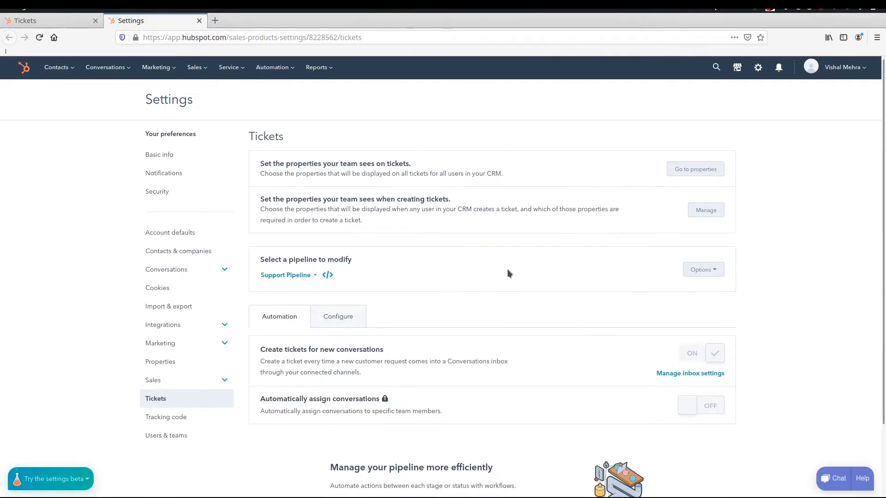
- Examine the Support Pipeline's configured ticket statuses and their open or closed settings
{"action": "scroll", "coordinate": [508, 269], "scroll_direction": "down", "scroll_amount": 3}
{"action": "left_click", "coordinate": [337, 235]}
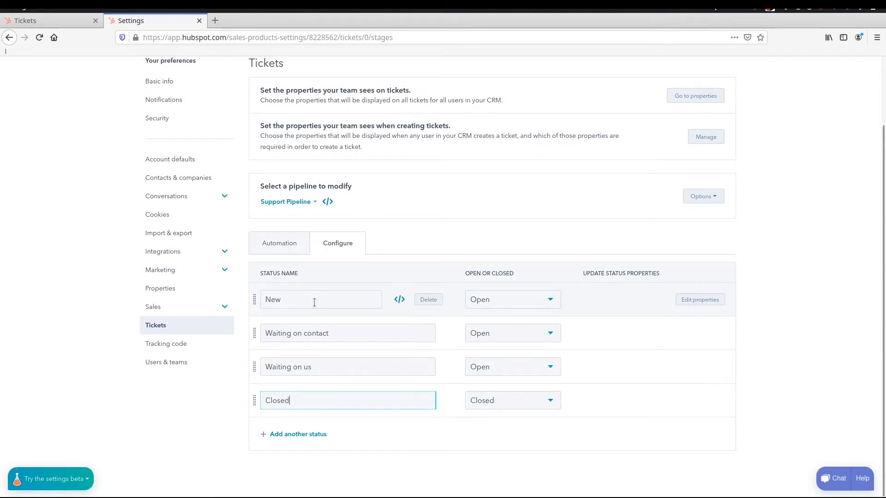
{"action": "scroll", "coordinate": [749, 206], "scroll_direction": "up", "scroll_amount": 2}
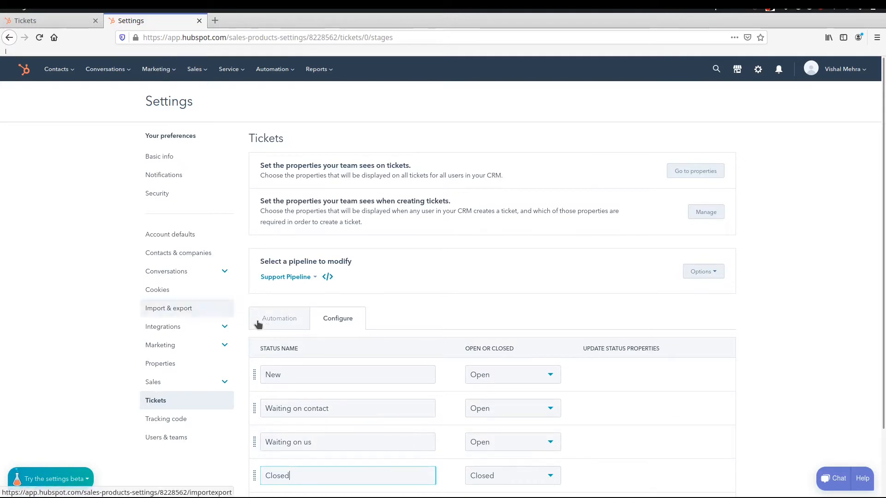
{"action": "scroll", "coordinate": [258, 324], "scroll_direction": "down", "scroll_amount": 2}
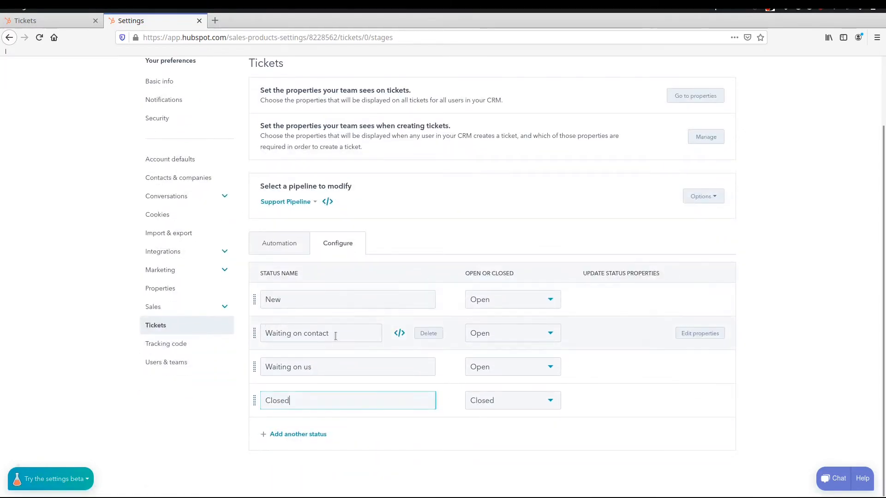
- Check the inbox's connected channels from the ticket automation settings, and return to the tickets board
{"action": "left_click", "coordinate": [156, 327]}
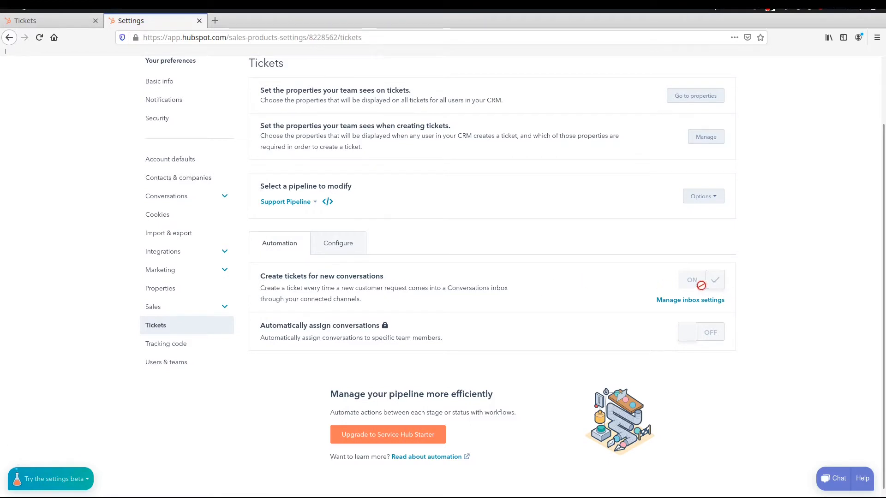
{"action": "left_click", "coordinate": [690, 301]}
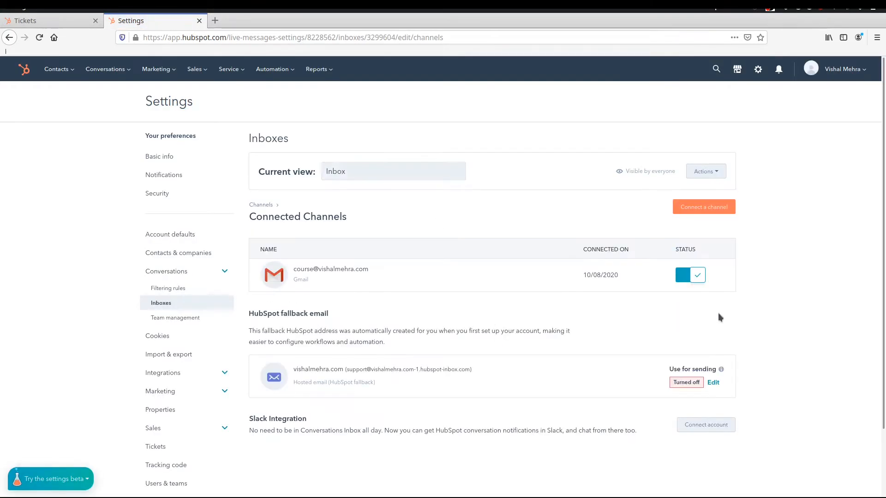
{"action": "mouse_move", "coordinate": [360, 290]}
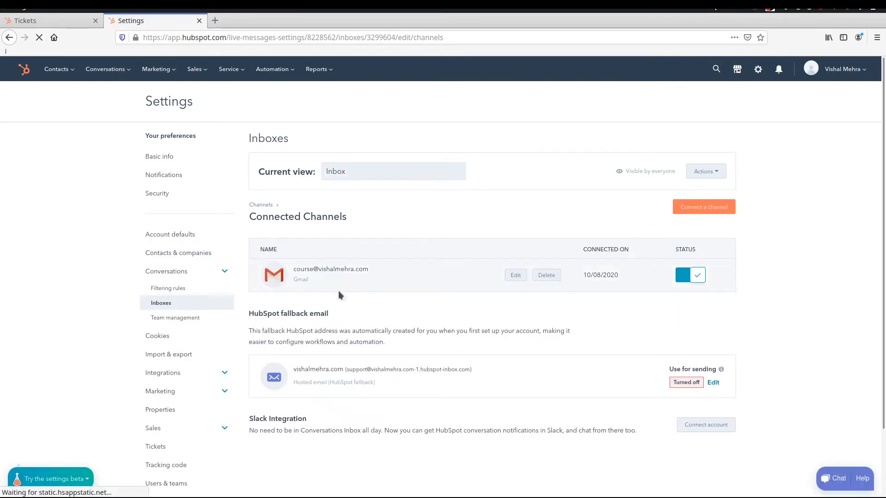
{"action": "left_click", "coordinate": [202, 22]}
{"action": "left_click", "coordinate": [232, 228]}
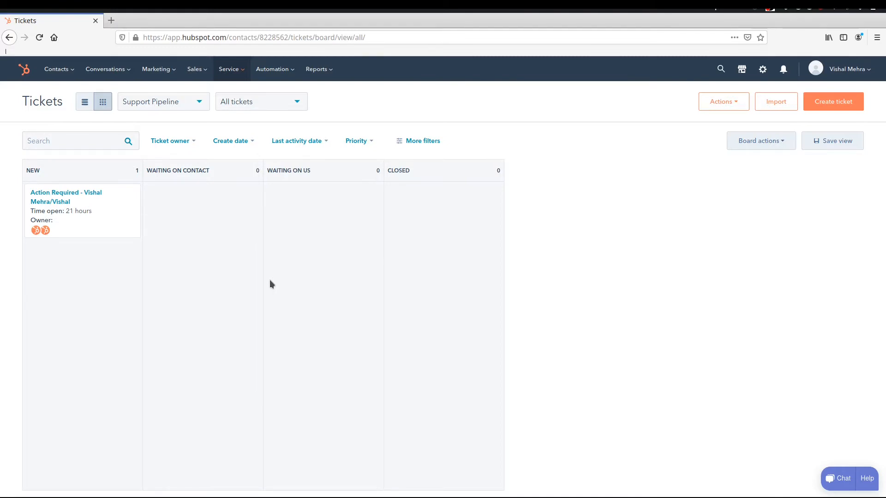
{"action": "left_click", "coordinate": [234, 67]}
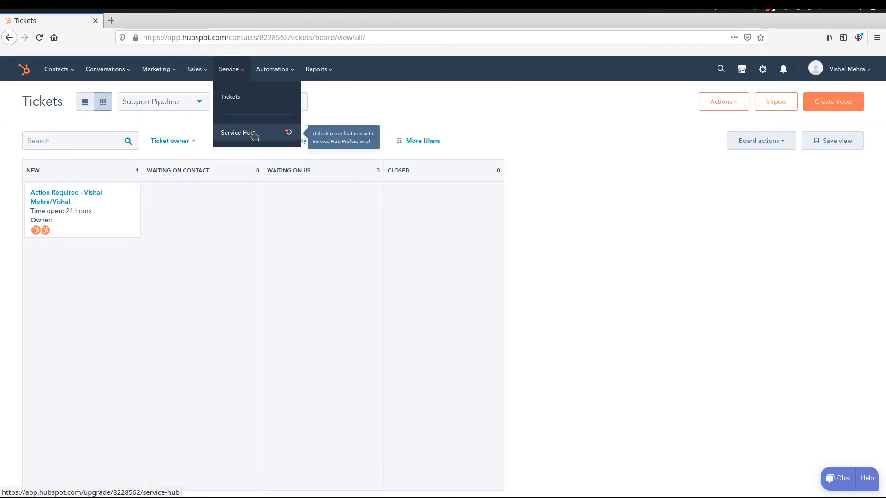
{"action": "left_click", "coordinate": [371, 245]}
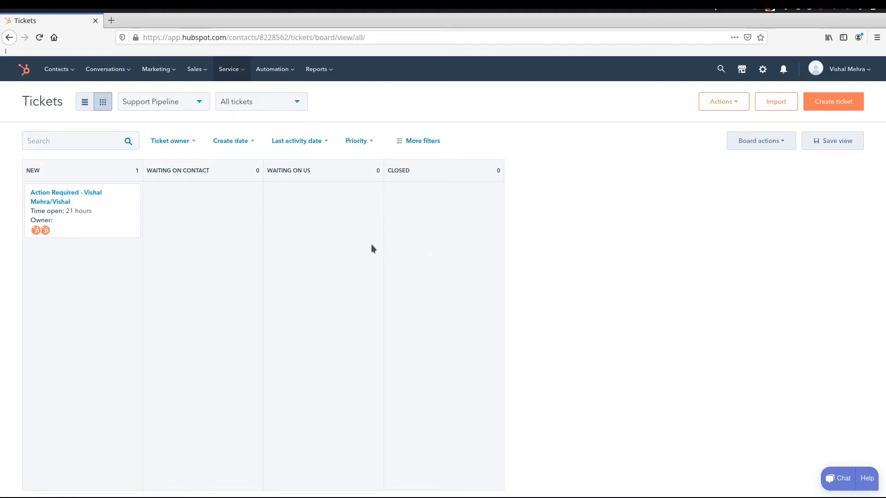
{"action": "left_click", "coordinate": [272, 70]}
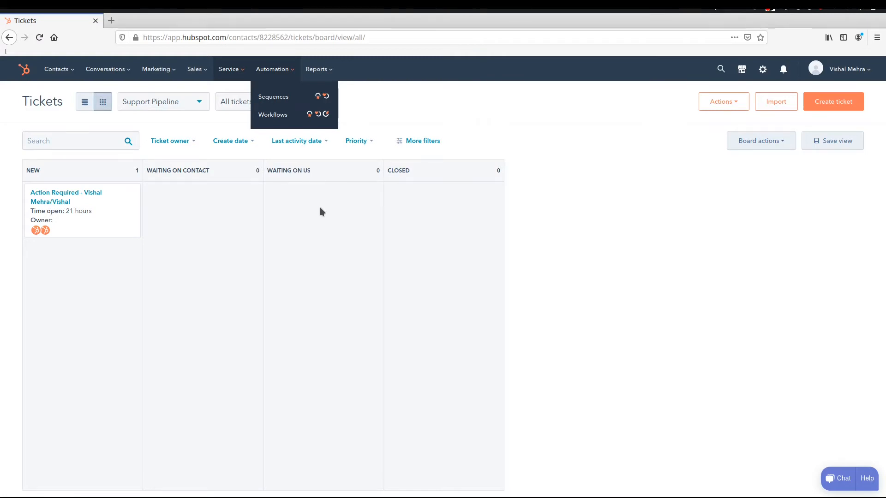
- Open the analytics tools page and check the locked Traffic Analytics tool
{"action": "left_click", "coordinate": [317, 69]}
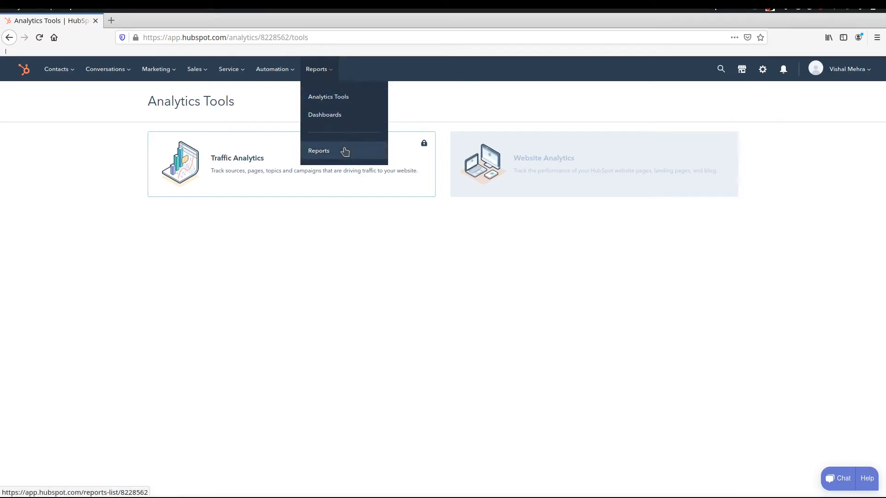
{"action": "left_click", "coordinate": [337, 96]}
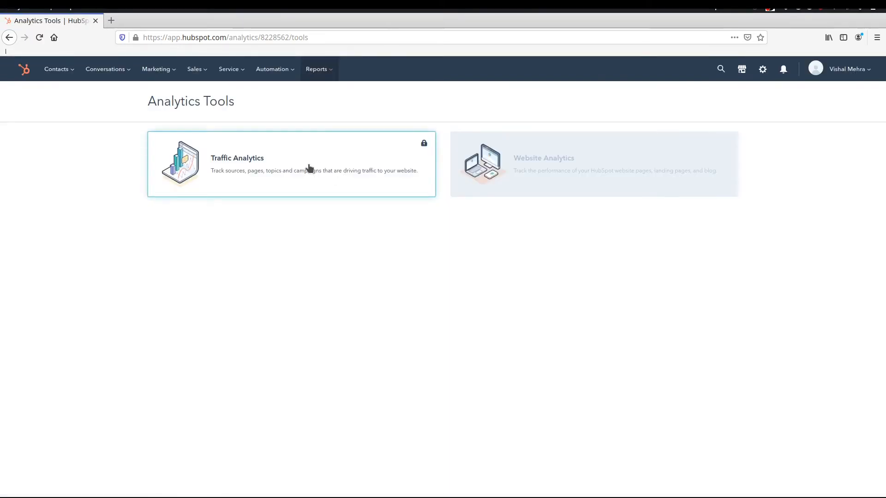
{"action": "left_click", "coordinate": [423, 144]}
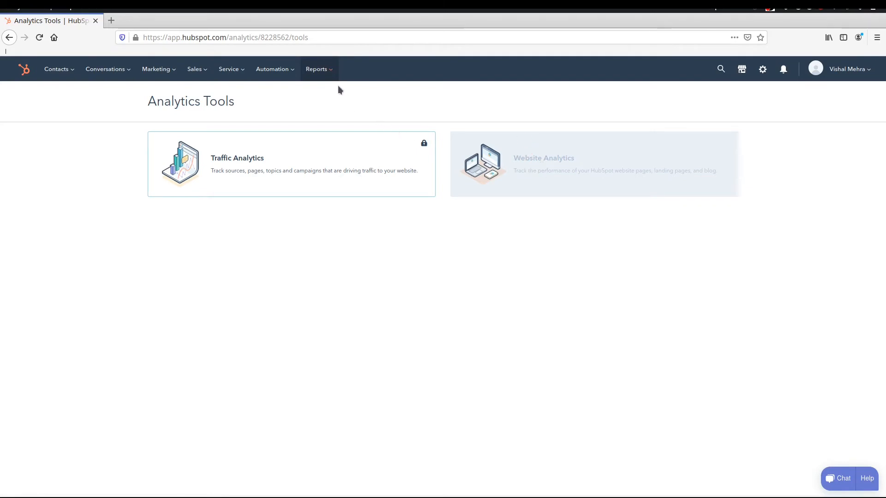
- Open the dashboards area and look through the templates for all dashboards in the Dashboard Library
{"action": "mouse_move", "coordinate": [325, 77]}
{"action": "left_click", "coordinate": [328, 121]}
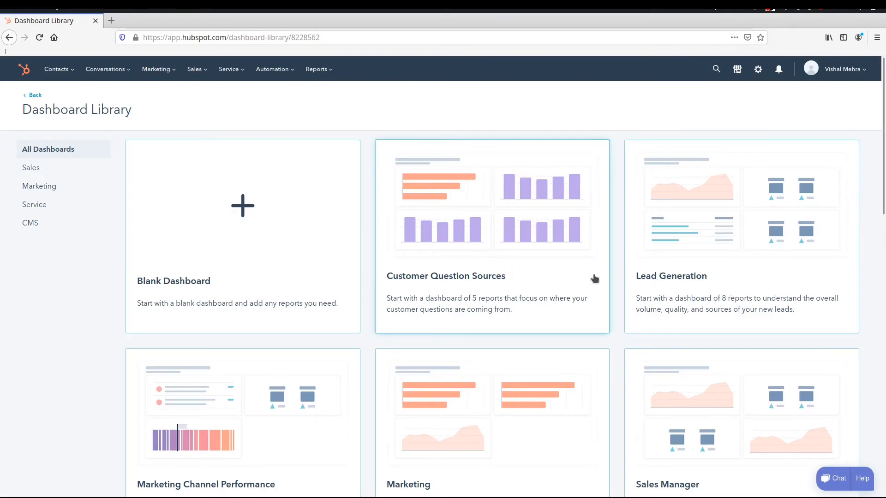
{"action": "scroll", "coordinate": [595, 279], "scroll_direction": "down", "scroll_amount": 1}
{"action": "scroll", "coordinate": [598, 281], "scroll_direction": "down", "scroll_amount": 1}
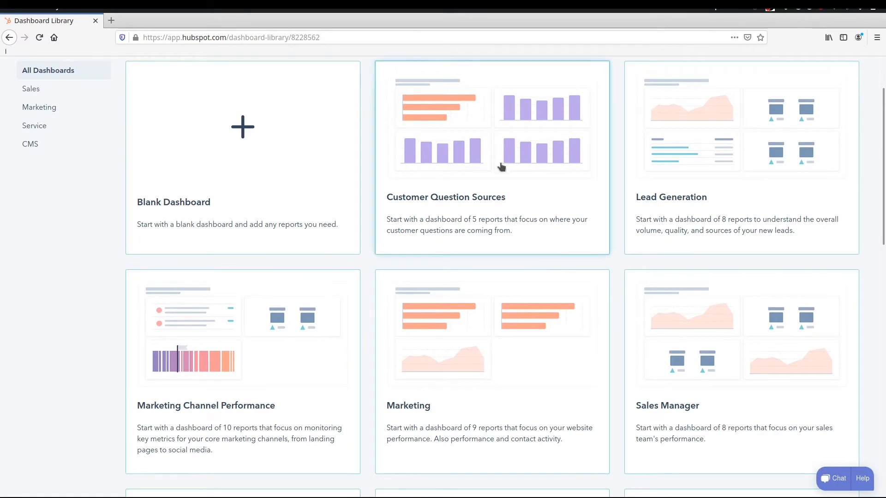
{"action": "scroll", "coordinate": [487, 188], "scroll_direction": "up", "scroll_amount": 2}
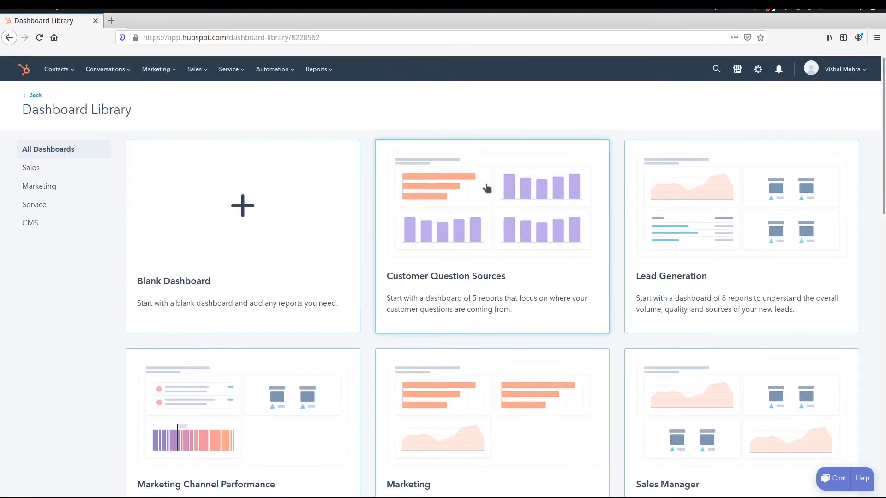
- View the Dashboard Library templates in the Sales, Marketing and CMS categories
{"action": "left_click", "coordinate": [37, 172]}
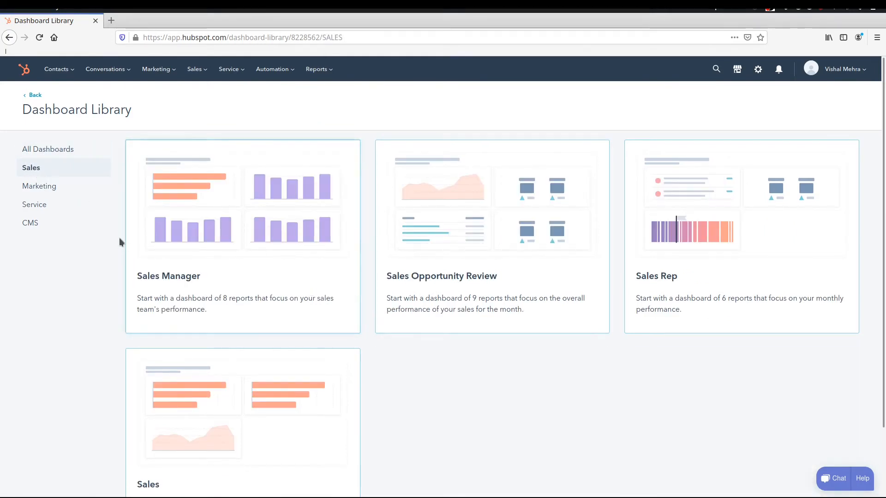
{"action": "left_click", "coordinate": [54, 187]}
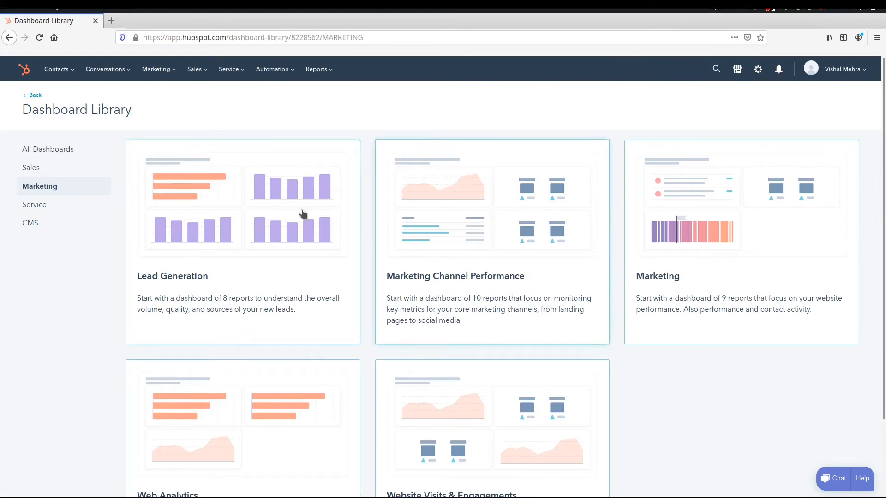
{"action": "left_click", "coordinate": [41, 221]}
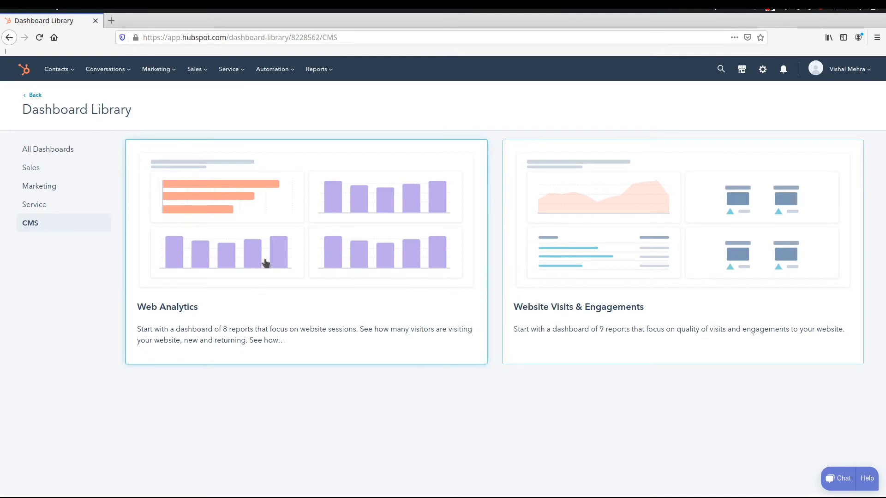
{"action": "left_click", "coordinate": [303, 270]}
- Open the reports list and go from it to the Report Library
{"action": "left_click", "coordinate": [316, 69]}
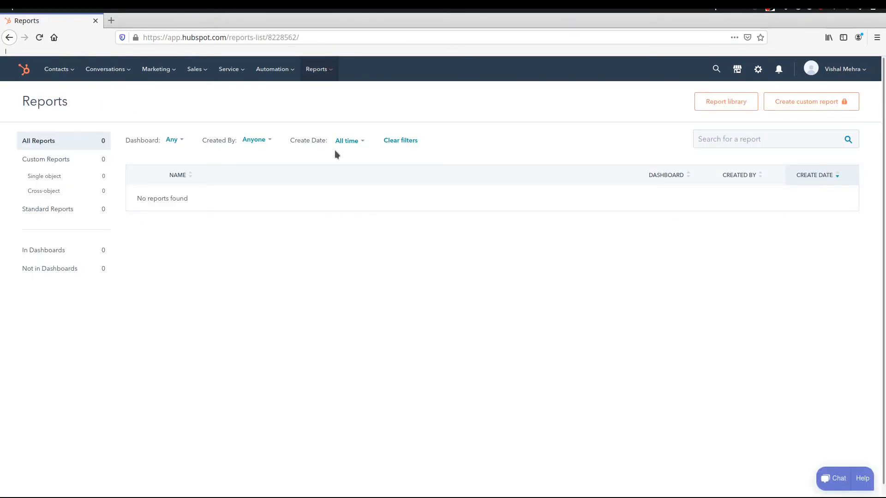
{"action": "left_click", "coordinate": [317, 69]}
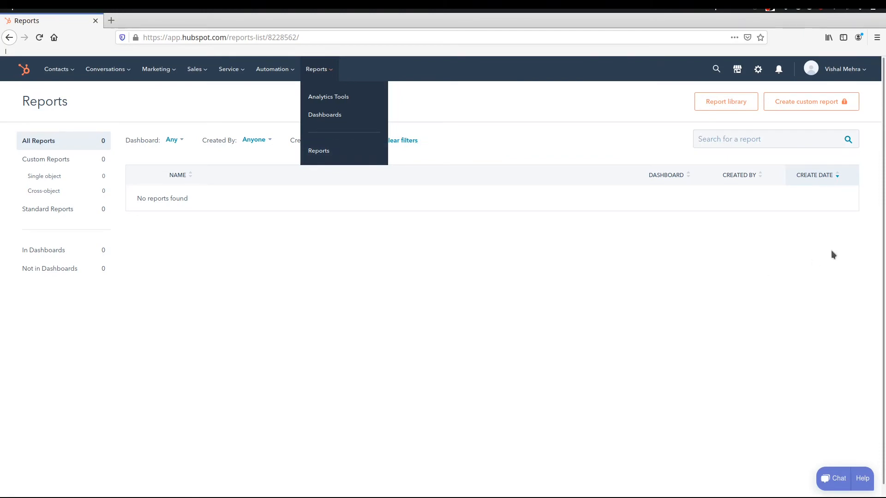
{"action": "left_click", "coordinate": [716, 99]}
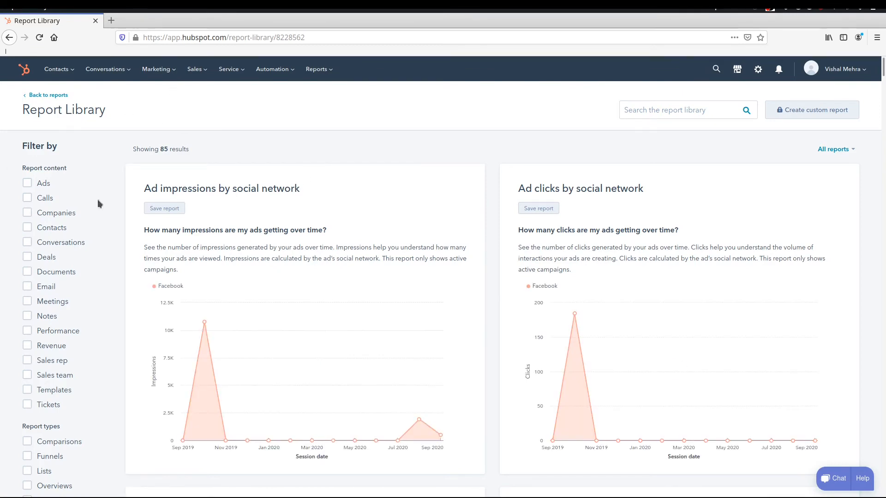
- Filter the Report Library by Ads and Contacts content and look through the matching reports
{"action": "left_click", "coordinate": [26, 184]}
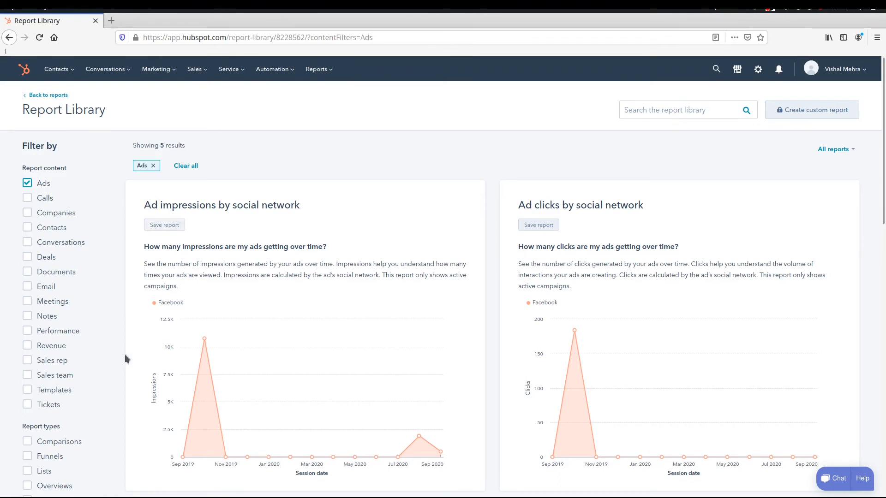
{"action": "left_click", "coordinate": [27, 228]}
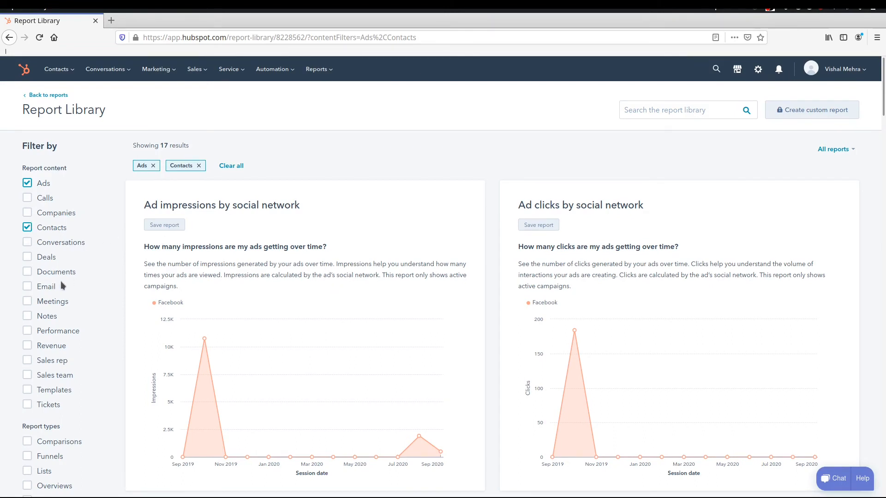
{"action": "scroll", "coordinate": [370, 258], "scroll_direction": "down", "scroll_amount": 5}
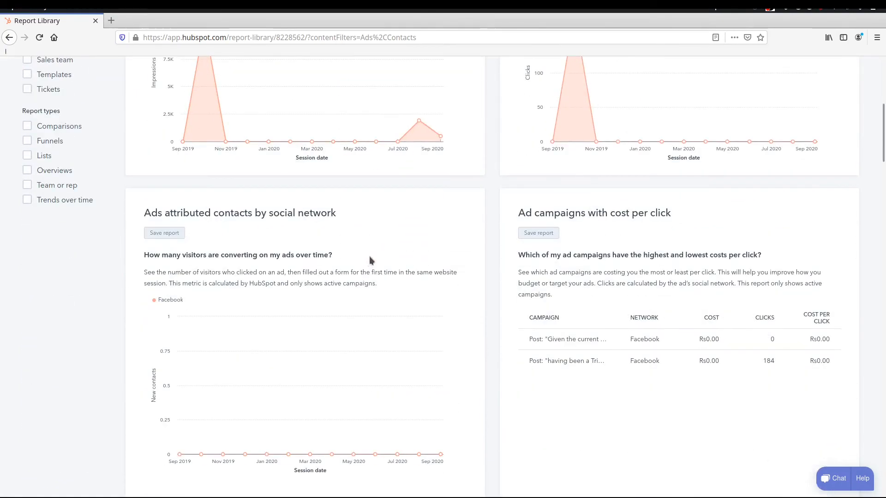
{"action": "scroll", "coordinate": [277, 208], "scroll_direction": "up", "scroll_amount": 4}
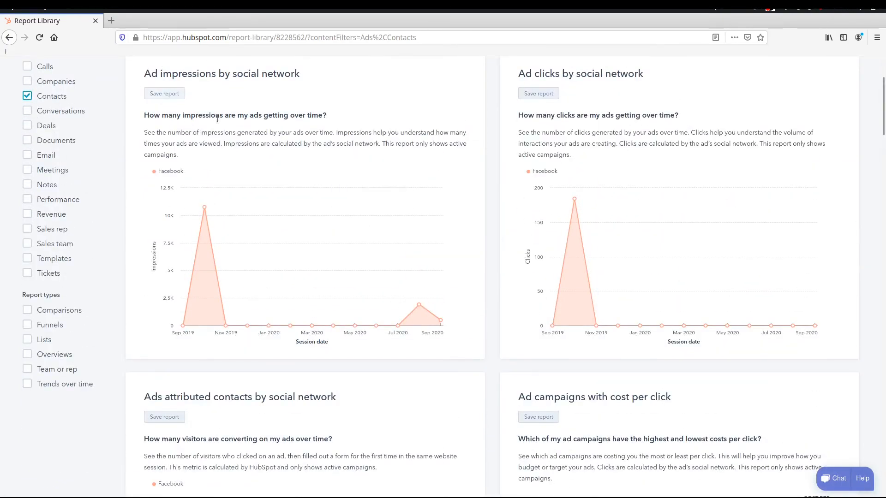
{"action": "scroll", "coordinate": [235, 109], "scroll_direction": "up", "scroll_amount": 3}
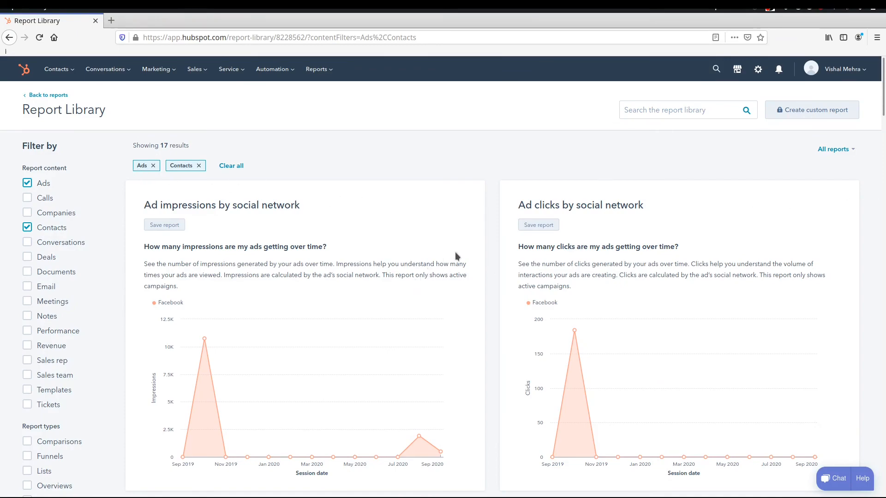
- Examine the ad impression, click, campaign cost and contact lifecycle reports among the Ads and Contacts results
{"action": "scroll", "coordinate": [456, 253], "scroll_direction": "down", "scroll_amount": 4}
{"action": "scroll", "coordinate": [456, 253], "scroll_direction": "down", "scroll_amount": 4}
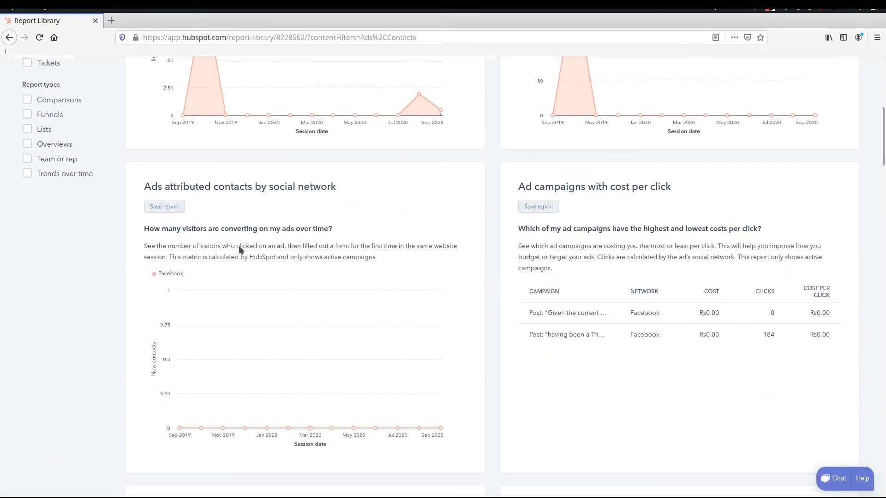
{"action": "scroll", "coordinate": [247, 242], "scroll_direction": "down", "scroll_amount": 4}
{"action": "scroll", "coordinate": [253, 242], "scroll_direction": "down", "scroll_amount": 3}
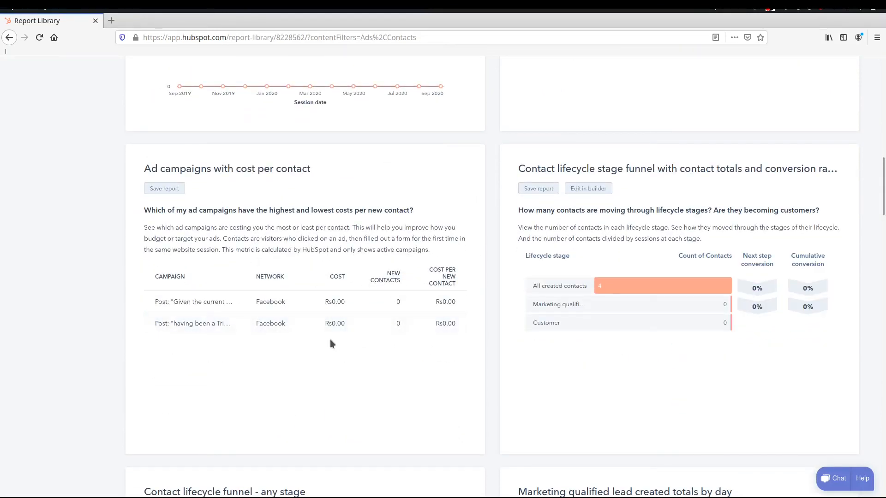
{"action": "scroll", "coordinate": [331, 330], "scroll_direction": "down", "scroll_amount": 4}
{"action": "scroll", "coordinate": [335, 324], "scroll_direction": "down", "scroll_amount": 4}
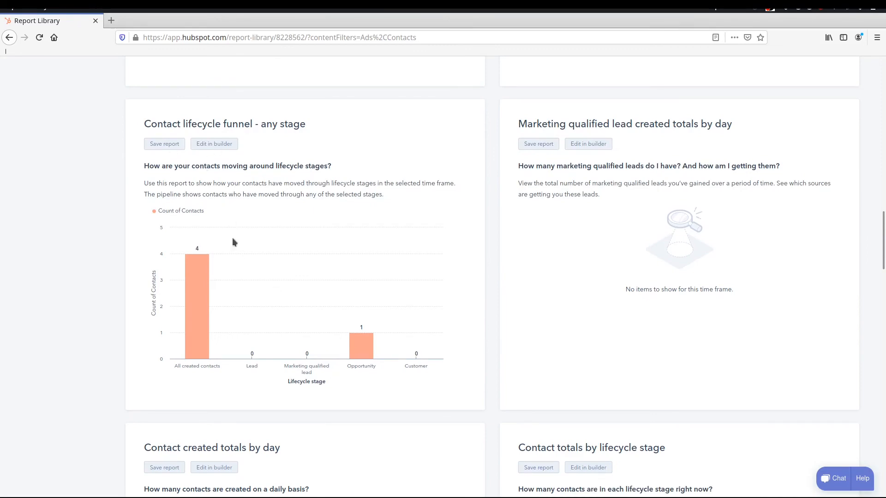
{"action": "scroll", "coordinate": [317, 315], "scroll_direction": "down", "scroll_amount": 7}
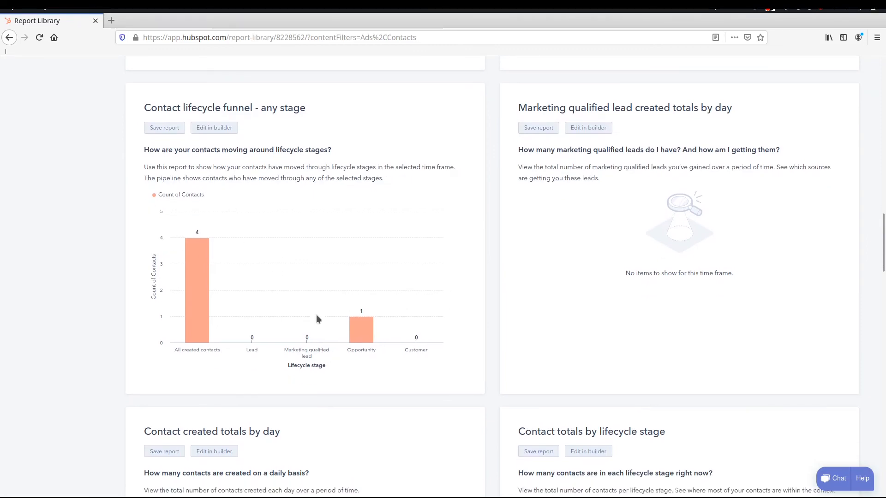
{"action": "scroll", "coordinate": [292, 251], "scroll_direction": "down", "scroll_amount": 20}
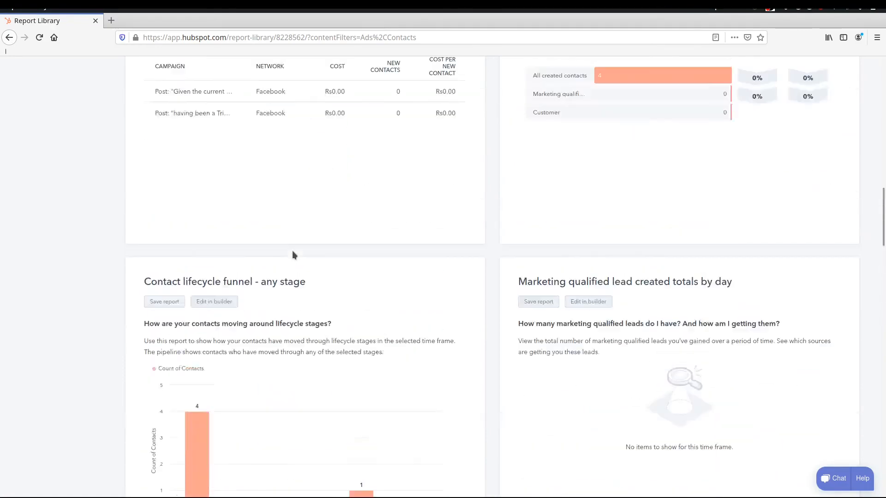
{"action": "scroll", "coordinate": [293, 251], "scroll_direction": "up", "scroll_amount": 4}
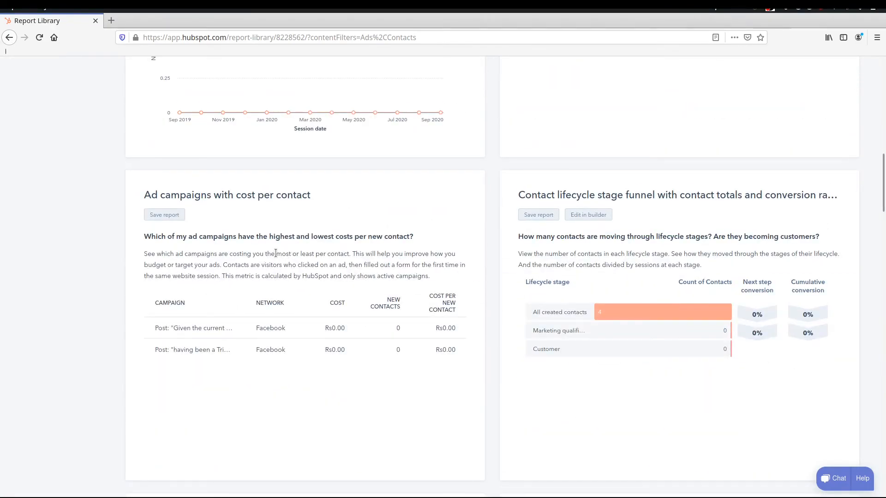
{"action": "scroll", "coordinate": [276, 256], "scroll_direction": "up", "scroll_amount": 5}
{"action": "scroll", "coordinate": [275, 256], "scroll_direction": "up", "scroll_amount": 10}
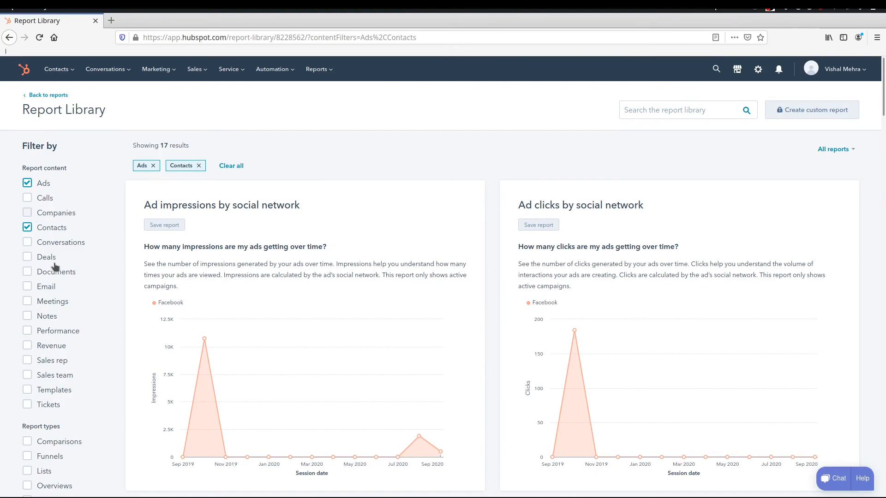
- Remove the Ads content filter from the Report Library and add the Conversations filter alongside Contacts
{"action": "left_click", "coordinate": [27, 187]}
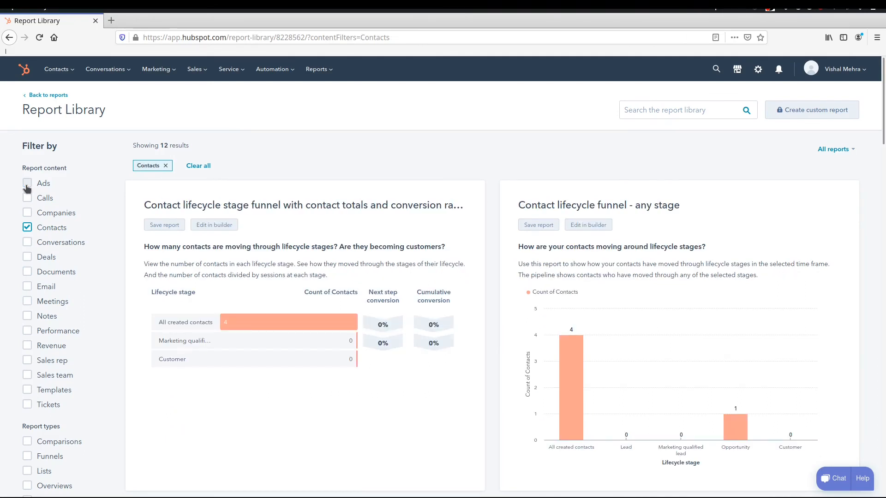
{"action": "left_click", "coordinate": [27, 243]}
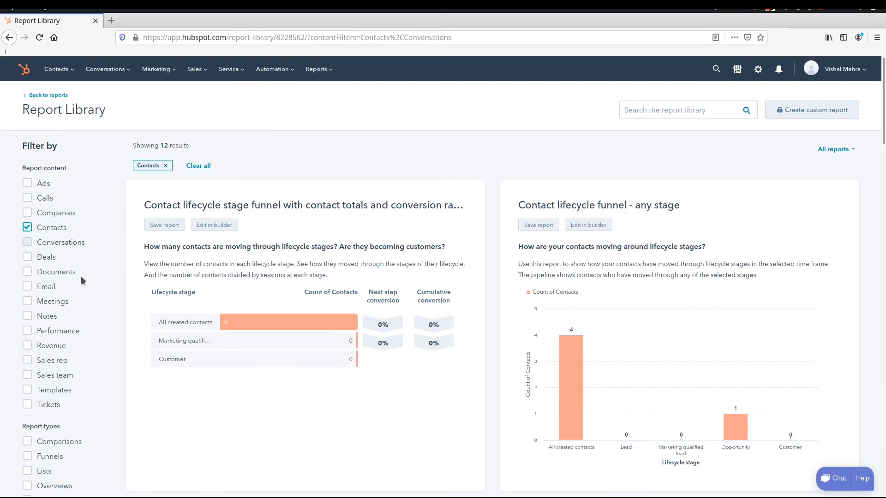